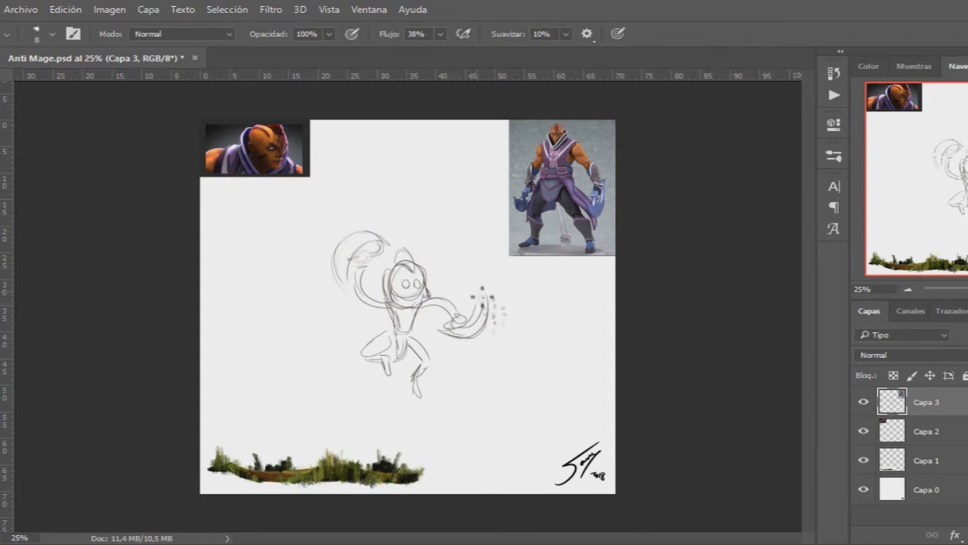
Try enlarging and tilting the sketch, then cancel so it keeps its original size.
key(ctrl+t)
key(Escape)
drag(322, 419, 368, 319)
key(m)
key(ctrl+t)
drag(501, 402, 534, 437)
drag(436, 188, 448, 193)
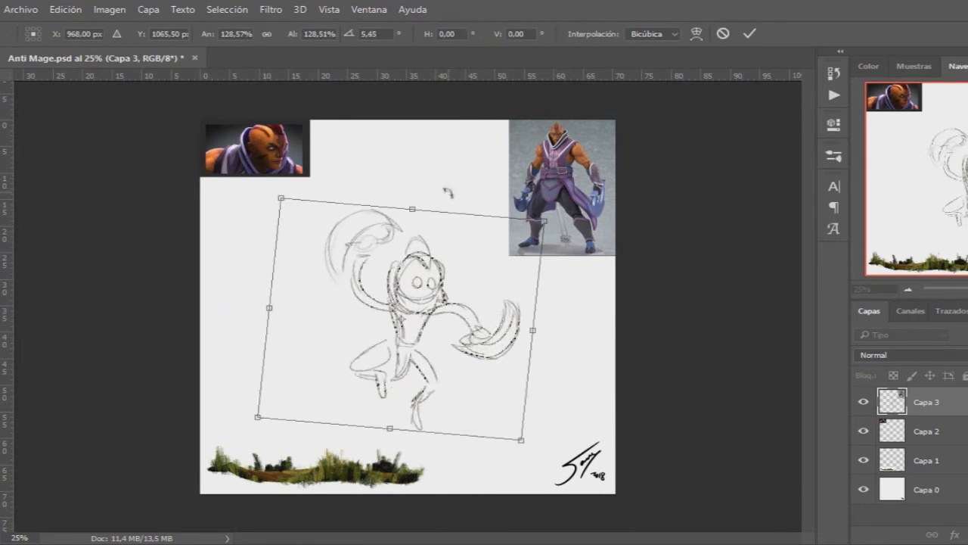
key(Escape)
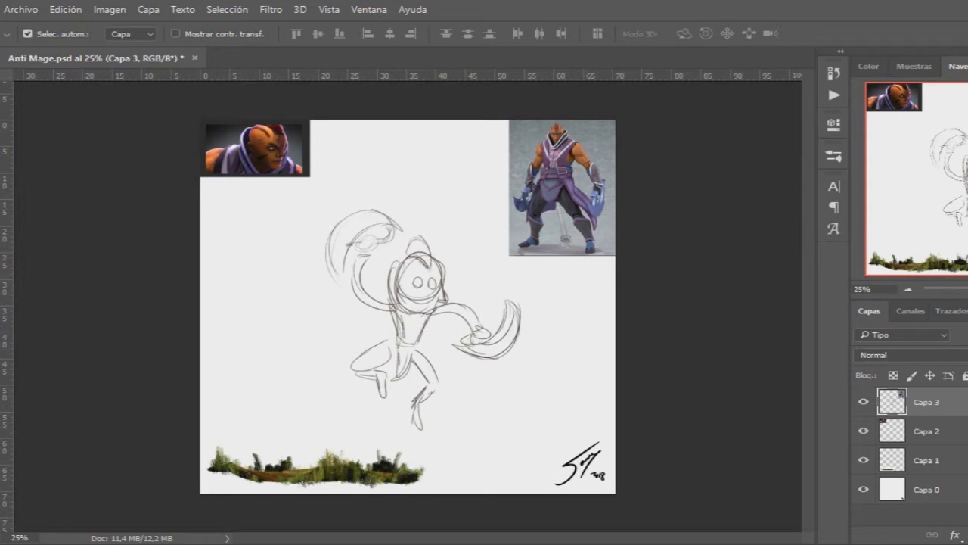
Copy the top-right reference image onto its own layer and sample a portrait colour.
key(m)
drag(501, 272, 616, 120)
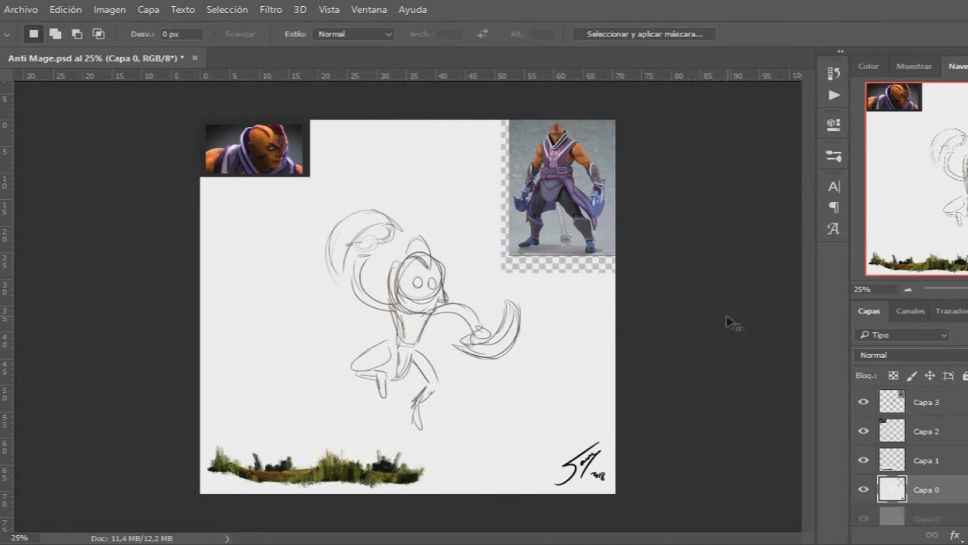
key(ctrl+j)
key(v)
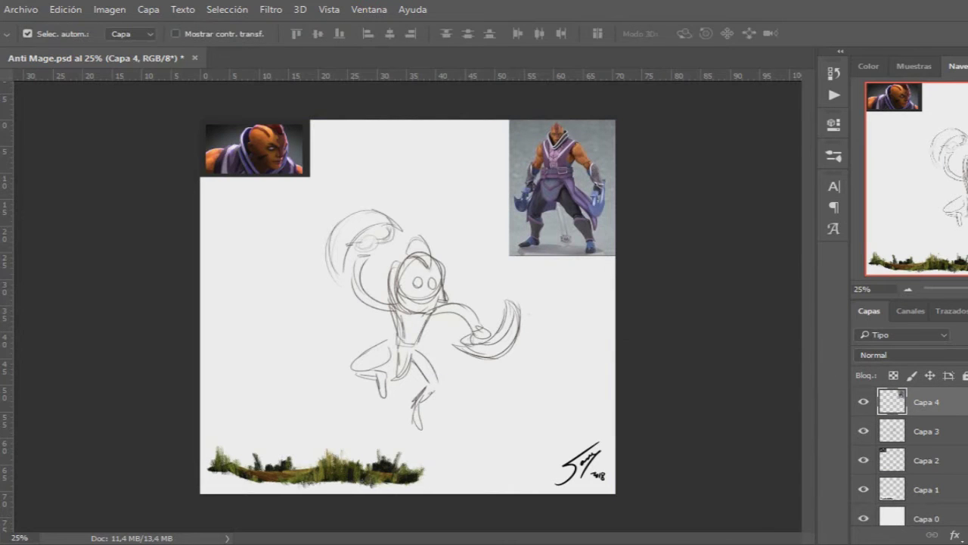
key(i)
click(249, 162)
Group sketch layers Capa 2–4 into Grupo 1 and place a new colouring layer in Grupo 2.
key(b)
shift+click(926, 460)
key(ctrl+g)
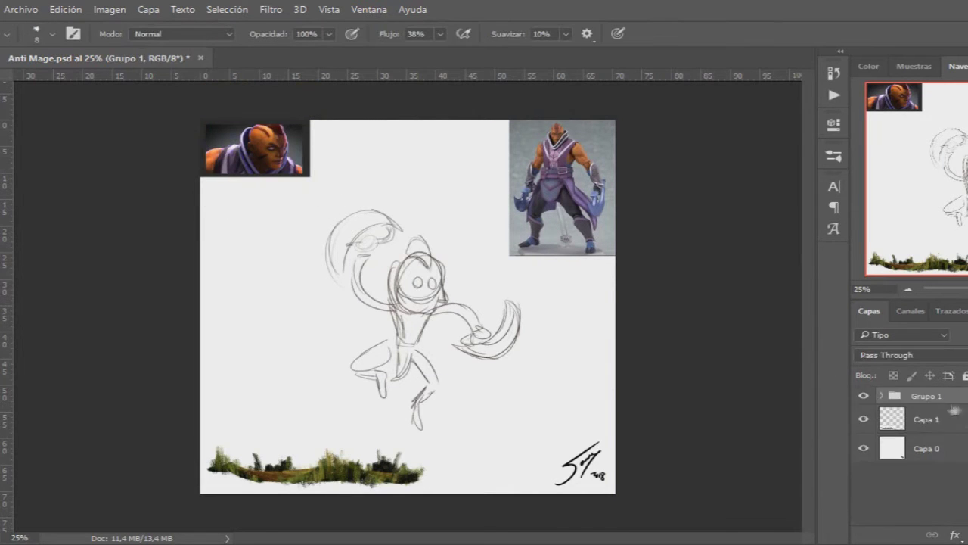
key(ctrl+shift+alt+n)
key(ctrl+g)
Block in the orange head oval using skin tone sampled from the portrait.
mouse_move(414, 265)
mouse_down()
mouse_move(417, 302)
mouse_move(442, 276)
mouse_up()
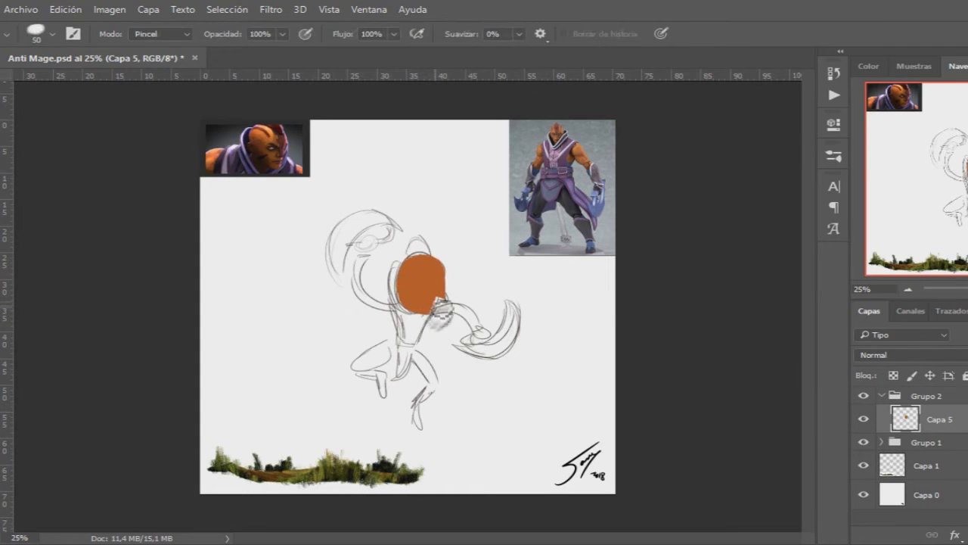
ctrl+click(906, 418)
key(i)
key(u)
key(i)
click(276, 129)
key(b)
mouse_move(443, 265)
mouse_down()
mouse_move(454, 295)
mouse_move(416, 301)
mouse_up()
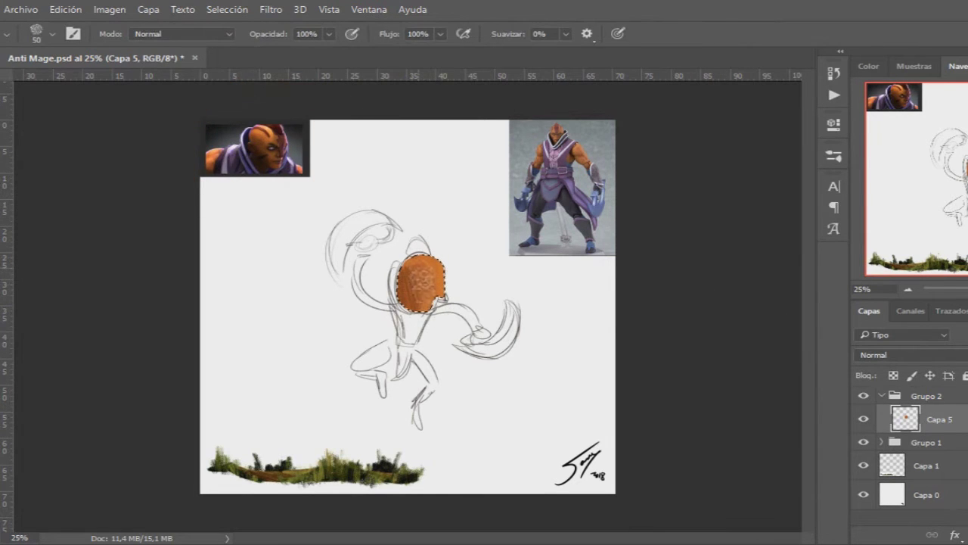
mouse_move(424, 265)
mouse_down()
mouse_move(416, 280)
mouse_move(450, 287)
mouse_move(412, 303)
mouse_up()
Smooth the orange head colour and paint light purple eyes on the mask.
key(i)
click(205, 162)
key(b)
drag(423, 265, 408, 310)
alt+click(270, 149)
drag(401, 276, 423, 299)
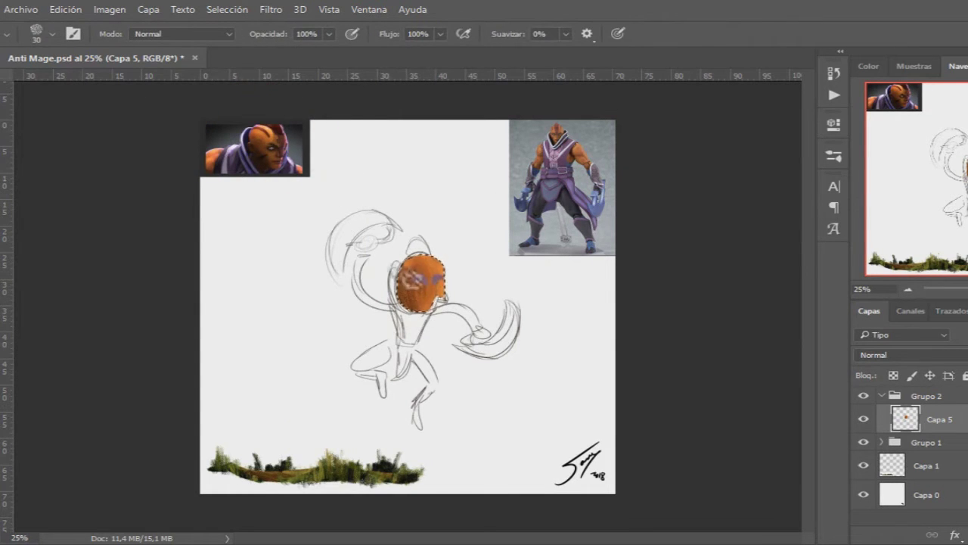
Try glowing eye strokes with portrait-sampled colours, then undo them.
key(i)
click(238, 162)
scroll(361, 195, up, 3)
click(205, 141)
drag(503, 400, 567, 420)
alt+click(87, 152)
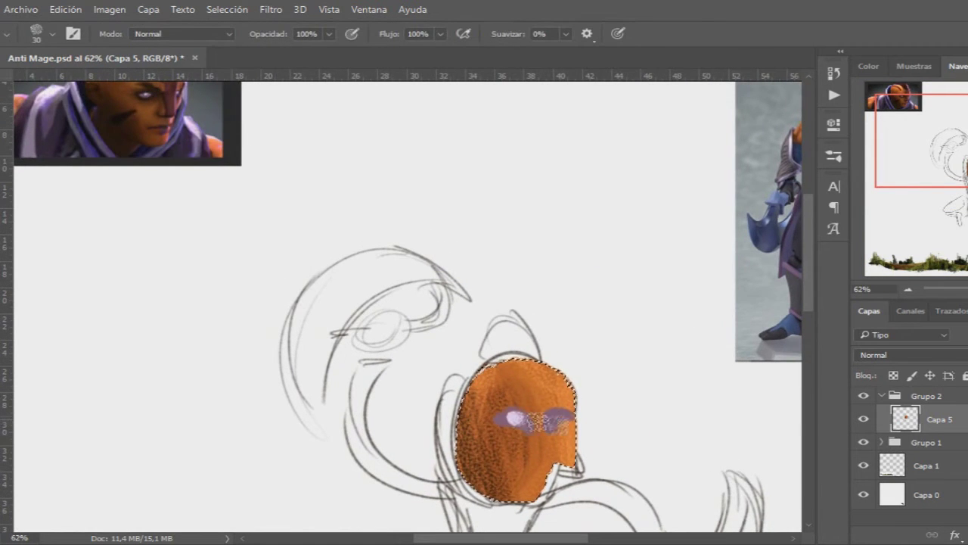
key(ctrl+z)
scroll(515, 424, down, 2)
On a new layer, paint a dark red marking across the mask.
key(ctrl+shift+alt+n)
alt+click(220, 163)
mouse_move(439, 412)
mouse_down()
mouse_move(469, 404)
mouse_move(484, 384)
mouse_move(529, 434)
mouse_up()
On new layer Capa 7, paint the dark red hair crest atop the mask.
key(m)
key(ctrl+d)
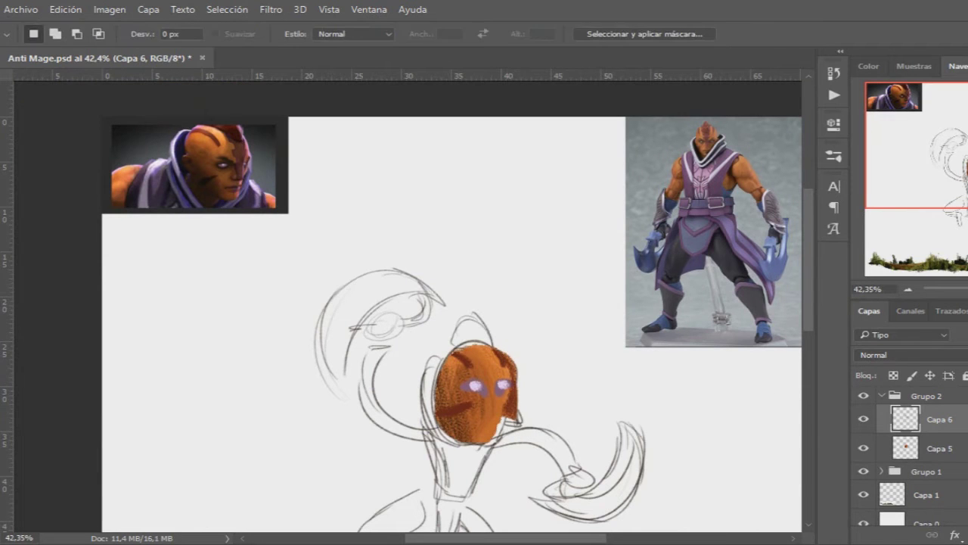
key(b)
key(ctrl+shift+alt+n)
drag(454, 302, 450, 337)
alt+click(220, 189)
mouse_move(454, 374)
mouse_down()
mouse_move(499, 382)
mouse_move(488, 404)
mouse_up()
drag(465, 356, 487, 401)
alt+click(703, 164)
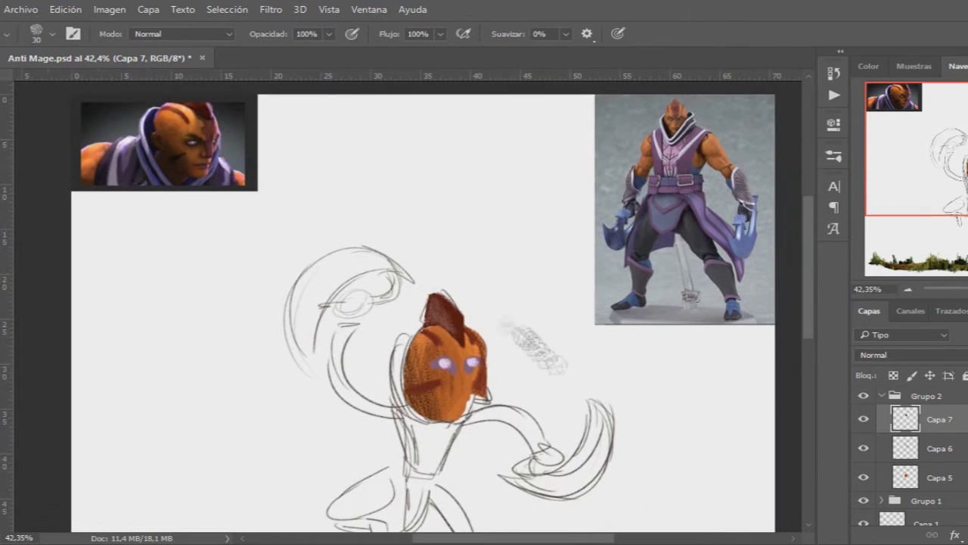
Merge the mask layers into Capa 8 and move it above Capa 7.
drag(454, 340, 427, 283)
key(ctrl+e)
key(e)
click(959, 447)
key(b)
alt+click(132, 161)
key(ctrl+bracketright)
Paint the purple hood along the mask's left side and erase the chin scribbles.
mouse_move(454, 340)
mouse_down()
mouse_move(439, 326)
mouse_move(400, 409)
mouse_up()
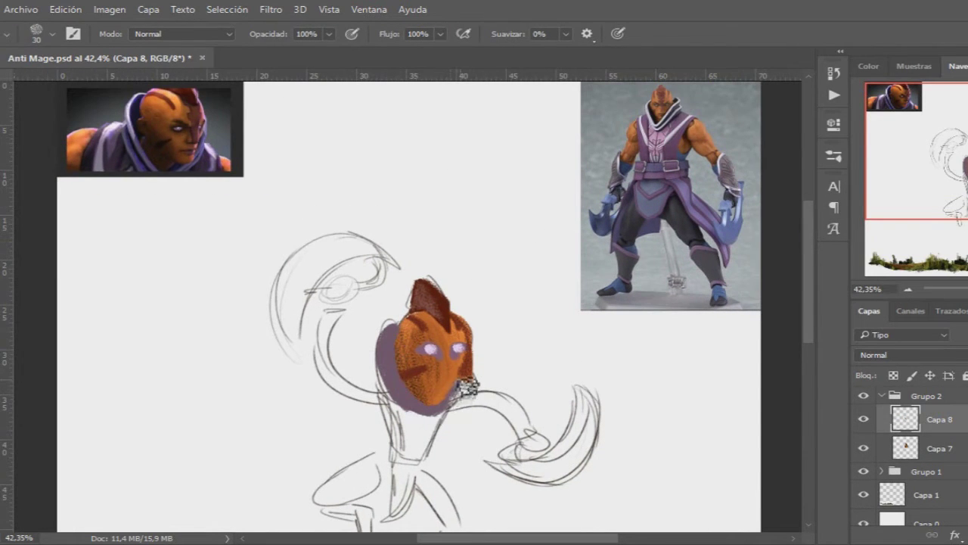
key(e)
drag(462, 382, 454, 401)
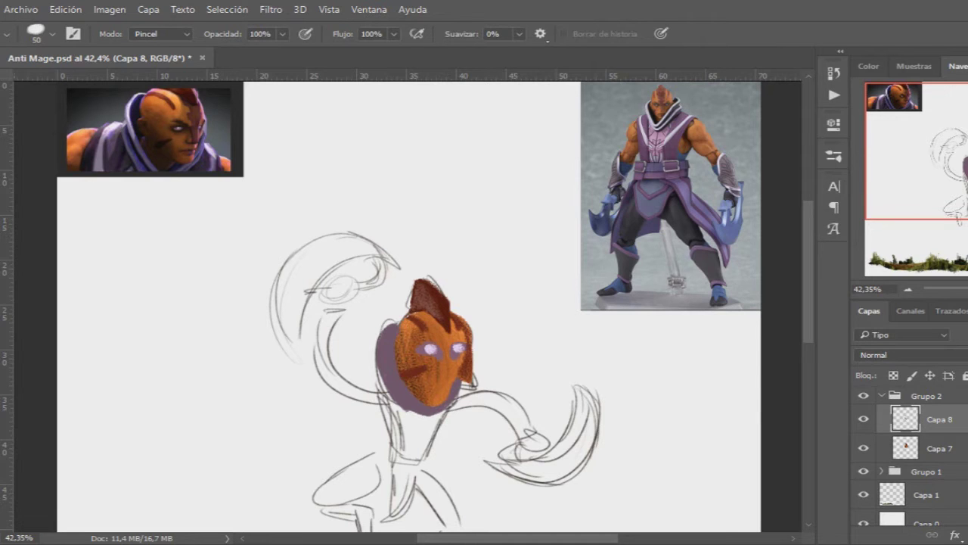
Select the mask's painted area and shade the hood's left edge grey-lavender.
key(b)
alt+click(129, 127)
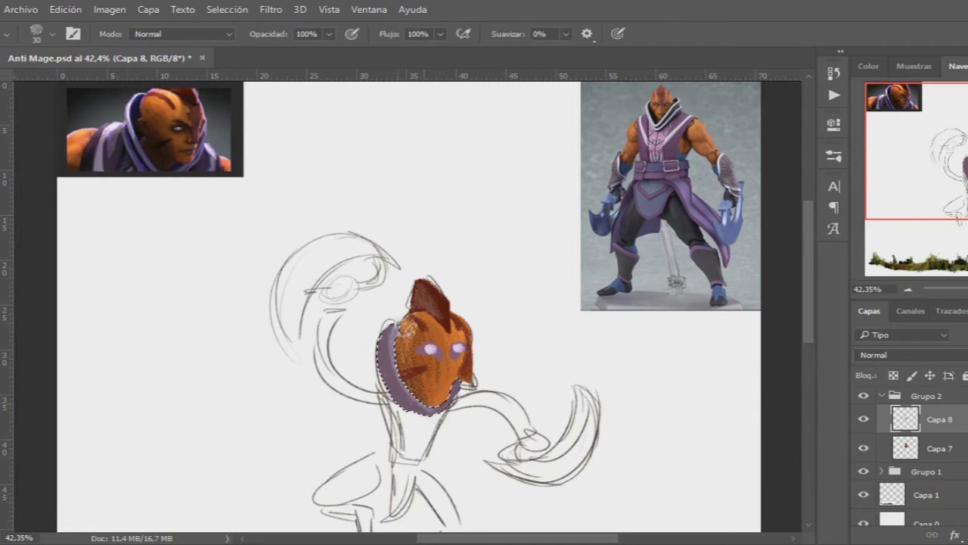
alt+click(129, 127)
mouse_move(379, 332)
mouse_down()
mouse_move(401, 401)
mouse_move(415, 387)
mouse_move(462, 409)
mouse_up()
alt+click(681, 143)
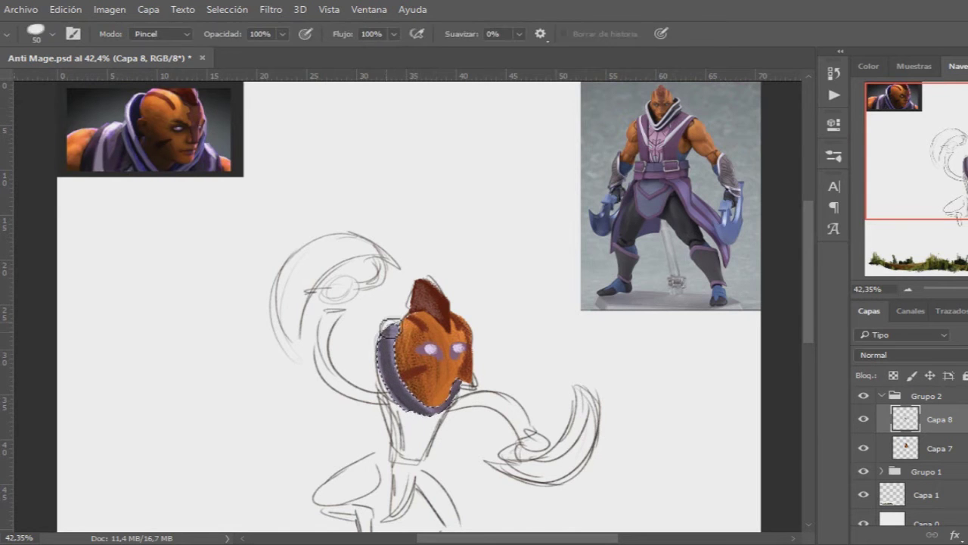
key(ctrl+d)
On new layer Capa 9, block in dark and grey-lavender cloak strokes below the face.
click(939, 448)
key(ctrl+shift+alt+n)
key(i)
click(126, 165)
key(b)
drag(379, 340, 350, 312)
mouse_move(370, 378)
mouse_down()
mouse_move(381, 431)
mouse_move(405, 439)
mouse_up()
alt+click(96, 138)
mouse_move(378, 374)
mouse_down()
mouse_move(387, 438)
mouse_move(354, 424)
mouse_up()
Refine the cloak with lighter, then darker purple sampled from the reference.
alt+click(86, 130)
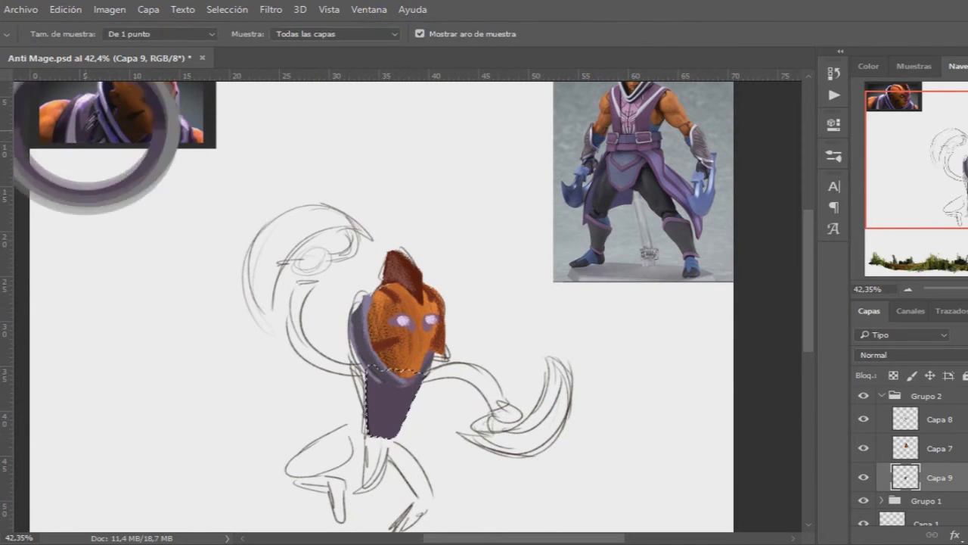
drag(408, 424, 370, 371)
alt+click(180, 115)
drag(420, 409, 389, 385)
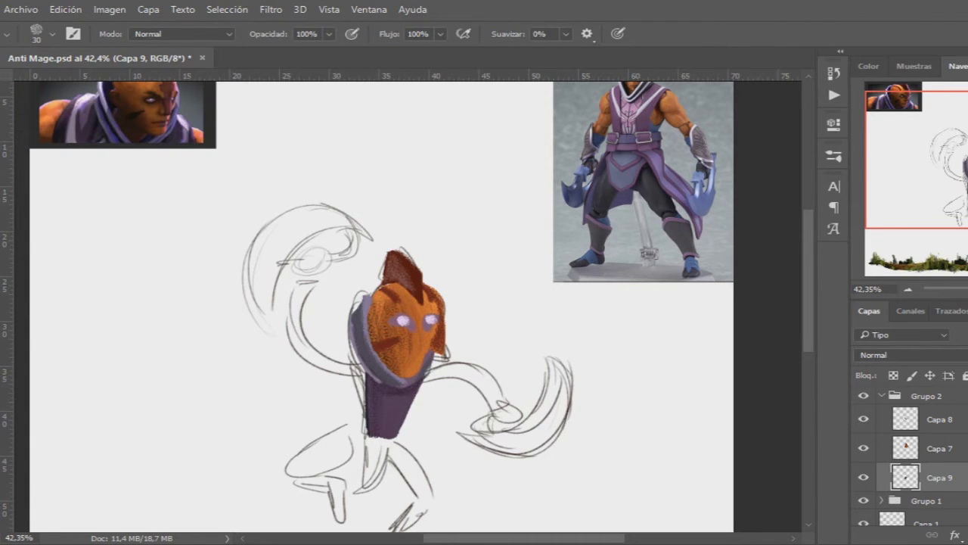
alt+click(627, 173)
drag(401, 423, 385, 397)
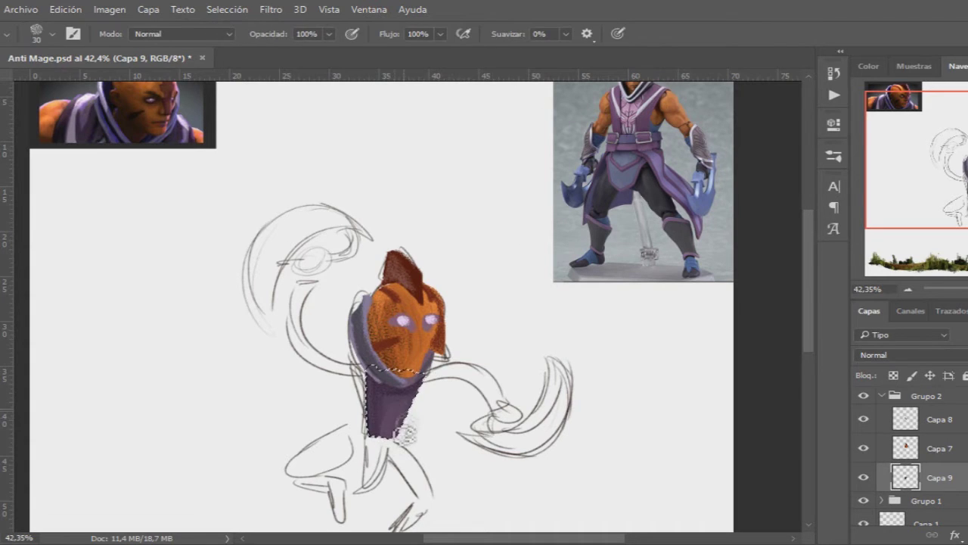
key(m)
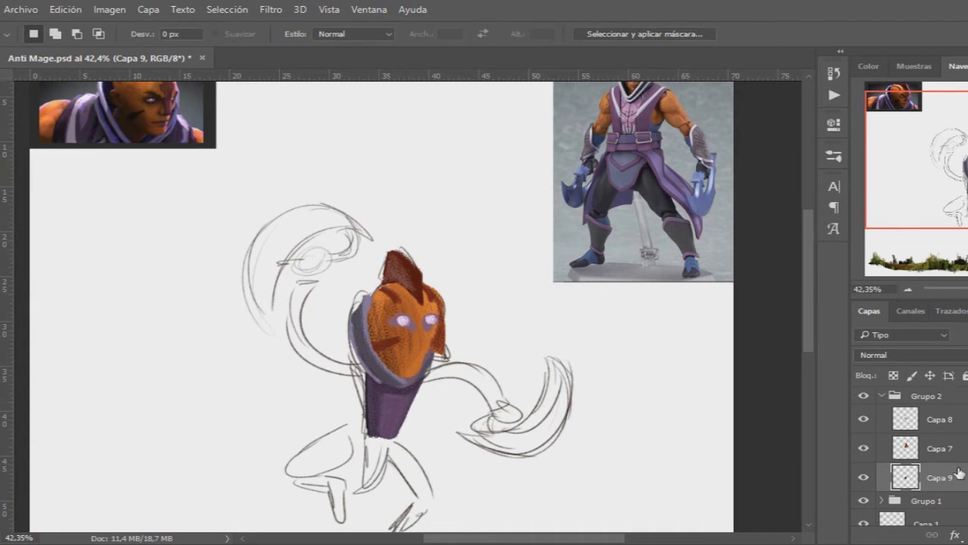
On new layer Capa 10, paint the lilac collar around the neck.
key(i)
click(95, 179)
key(b)
key(ctrl+shift+alt+n)
key(l)
mouse_move(443, 370)
mouse_down()
mouse_move(352, 363)
mouse_move(446, 379)
mouse_up()
key(i)
click(381, 405)
key(b)
On new layer Capa 11, paint both orange arms with skin sampled from the head.
key(m)
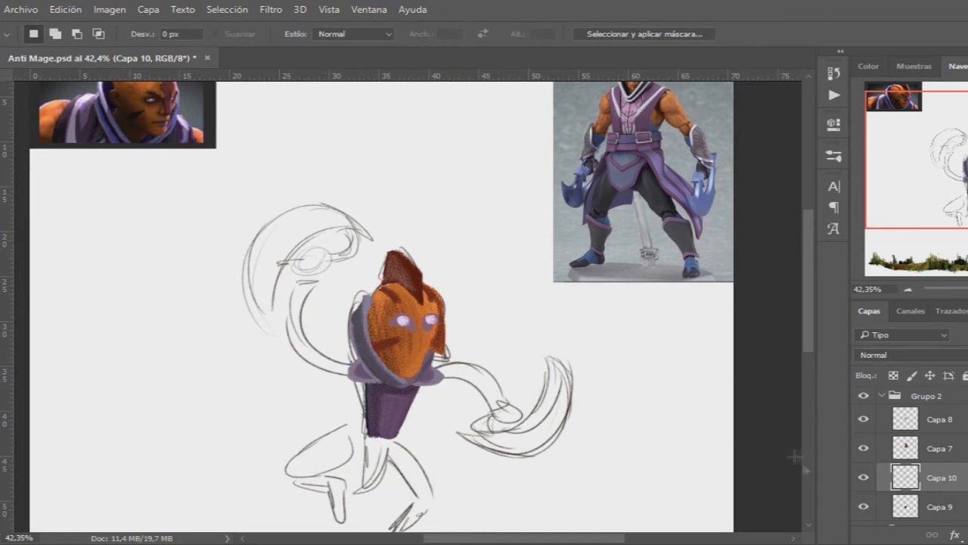
key(ctrl+shift+alt+n)
key(i)
click(420, 340)
key(b)
mouse_move(355, 371)
mouse_down()
mouse_move(306, 283)
mouse_move(333, 370)
mouse_up()
mouse_move(503, 408)
mouse_down()
mouse_move(465, 378)
mouse_move(507, 412)
mouse_up()
key(e)
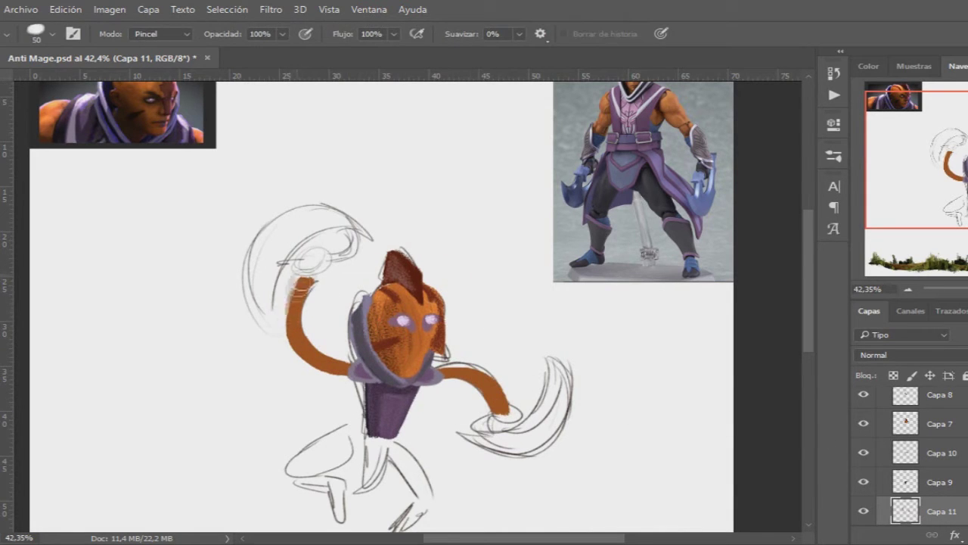
key(b)
Select the arm pixels, darken the right arm, and shape both rounded fists.
ctrl+click(906, 510)
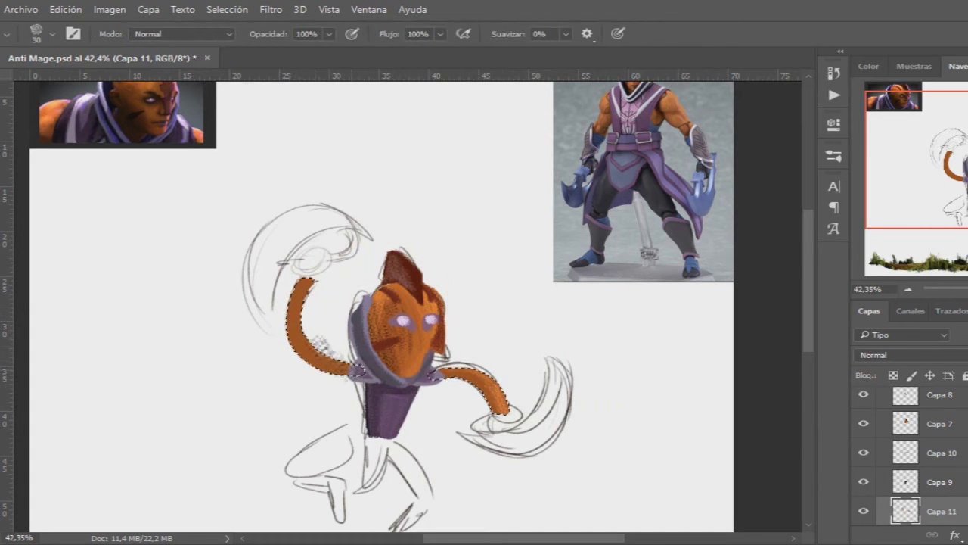
alt+click(436, 338)
drag(333, 375, 461, 387)
alt+click(389, 320)
key(ctrl+d)
click(313, 269)
drag(505, 412, 500, 435)
Try light highlights on the left hand, then undo them.
key(e)
key(b)
alt+click(451, 298)
drag(316, 273, 321, 281)
key(ctrl+z)
alt+click(378, 297)
Try light highlights on the right hand, then undo them.
drag(496, 425, 509, 435)
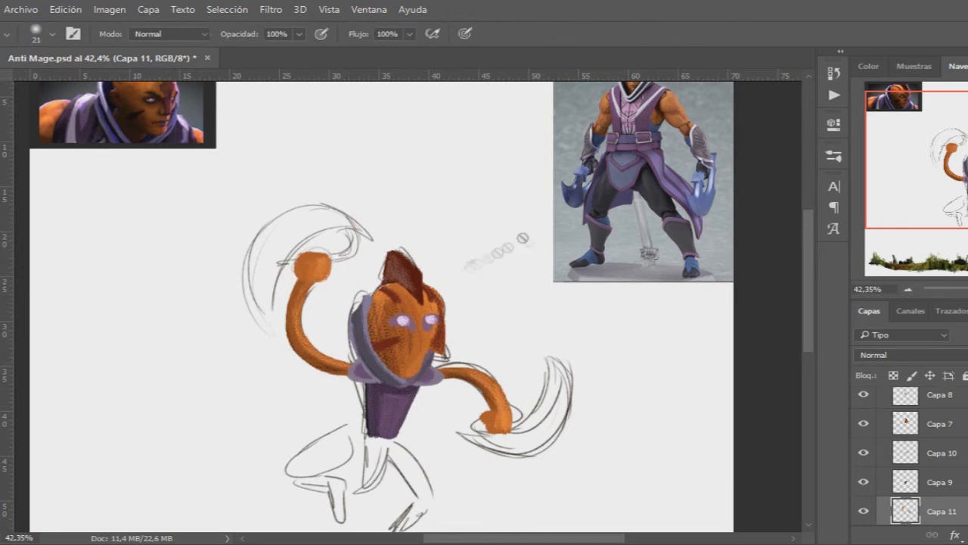
alt+click(291, 341)
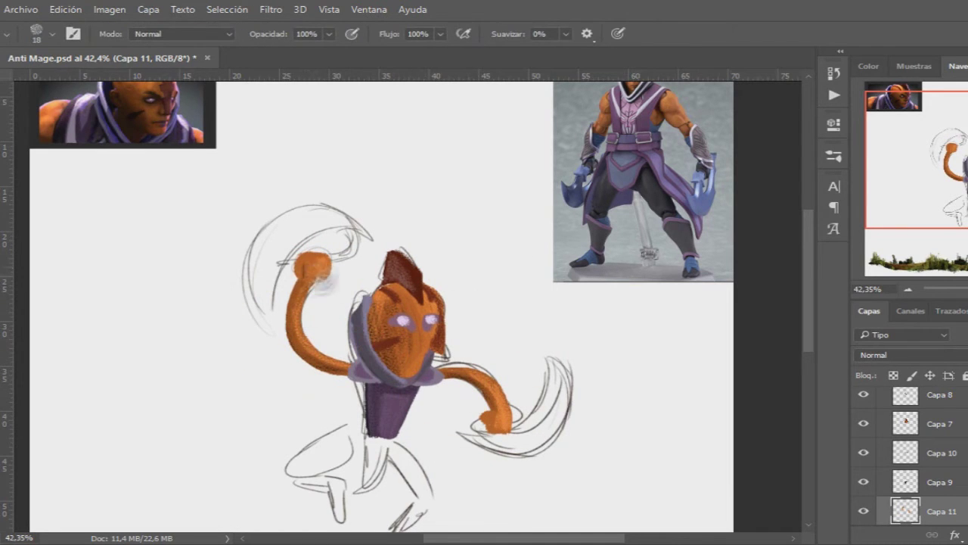
key(ctrl+z)
key(e)
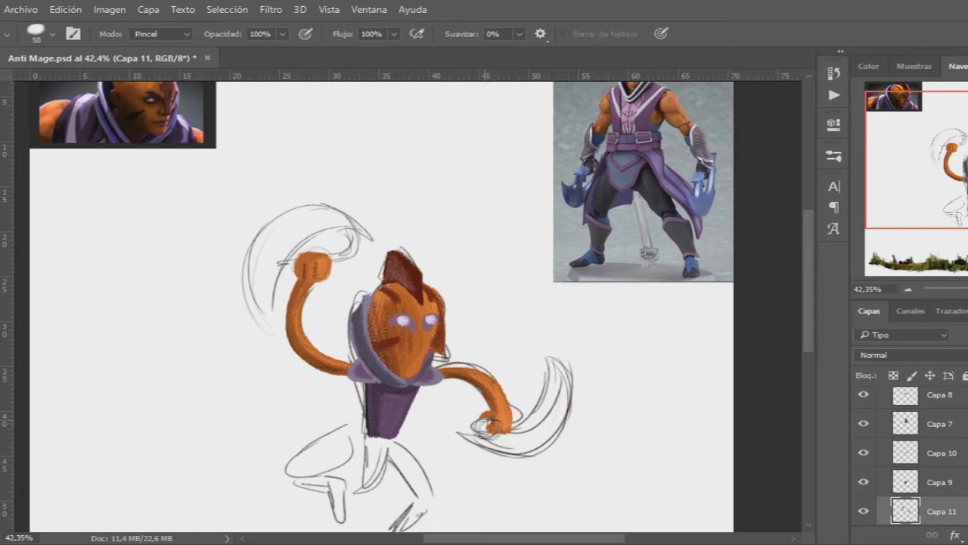
drag(310, 266, 283, 241)
On new layer Capa 12, paint a grey-purple lower cloak panel below the torso.
key(b)
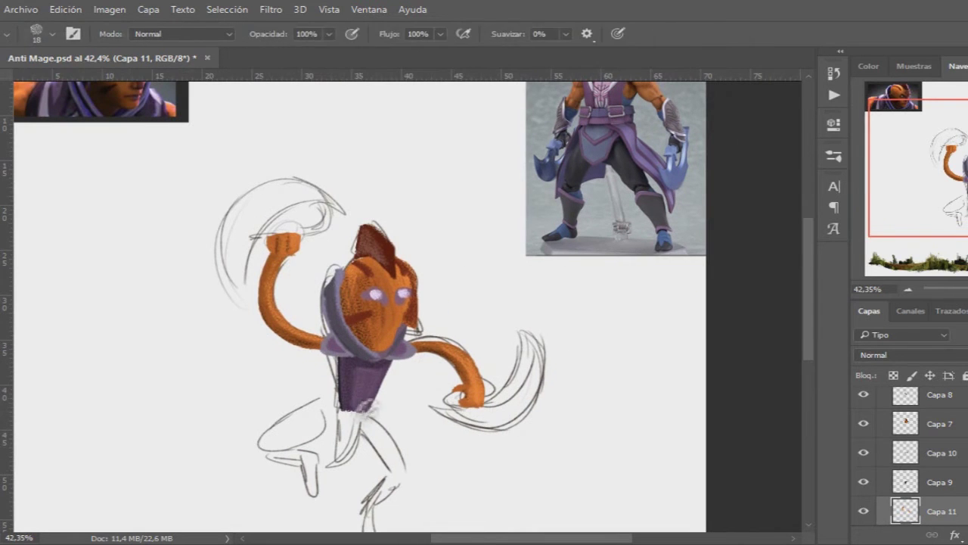
key(ctrl+shift+alt+n)
alt+click(327, 381)
mouse_move(342, 412)
mouse_down()
mouse_move(384, 418)
mouse_move(356, 435)
mouse_up()
key(e)
key(b)
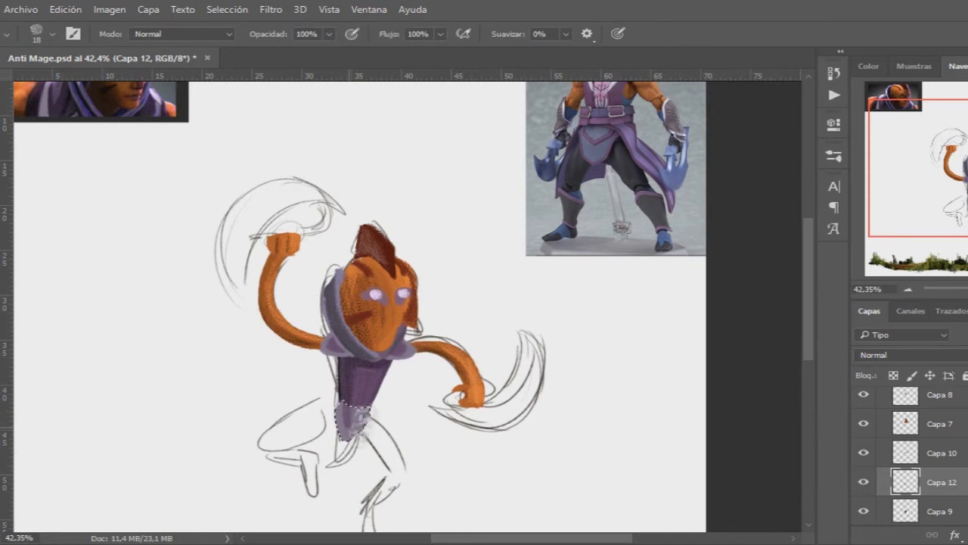
alt+click(325, 393)
On new layer Capa 13, paint the dark grey legs and feet, rotating the view.
key(l)
key(ctrl+shift+n)
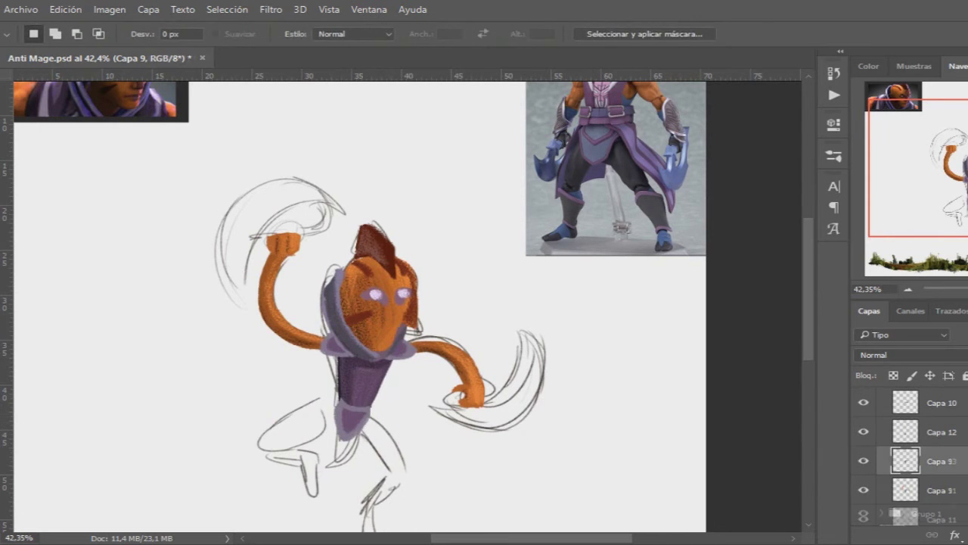
key(b)
mouse_move(384, 416)
mouse_down()
mouse_move(371, 476)
mouse_move(385, 407)
mouse_move(382, 452)
mouse_up()
scroll(383, 409, down, 2)
mouse_move(356, 333)
mouse_down()
mouse_move(273, 354)
mouse_move(352, 341)
mouse_move(349, 394)
mouse_move(393, 378)
mouse_up()
key(r)
key(r)
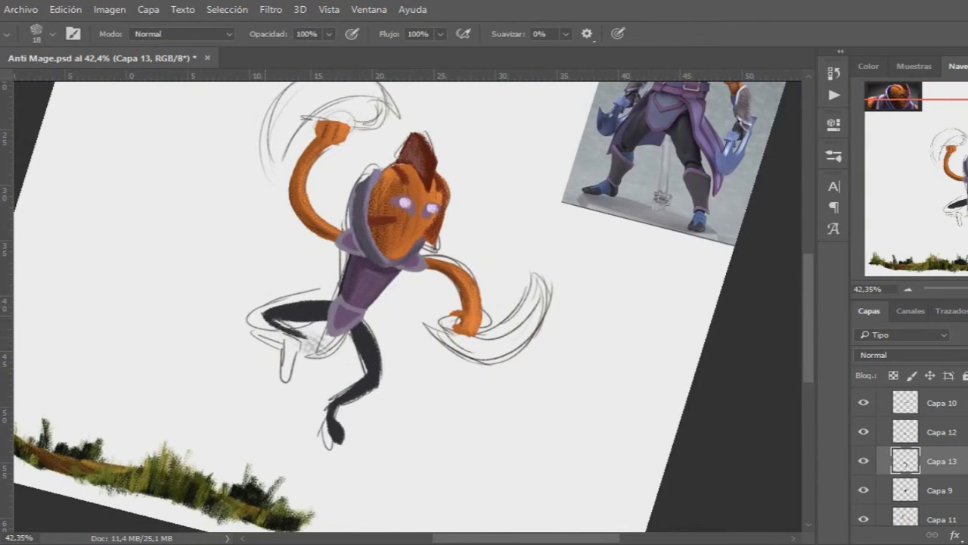
drag(318, 348, 302, 365)
Rotate the canvas back upright and clean up the foot edges on Capa 13.
key(e)
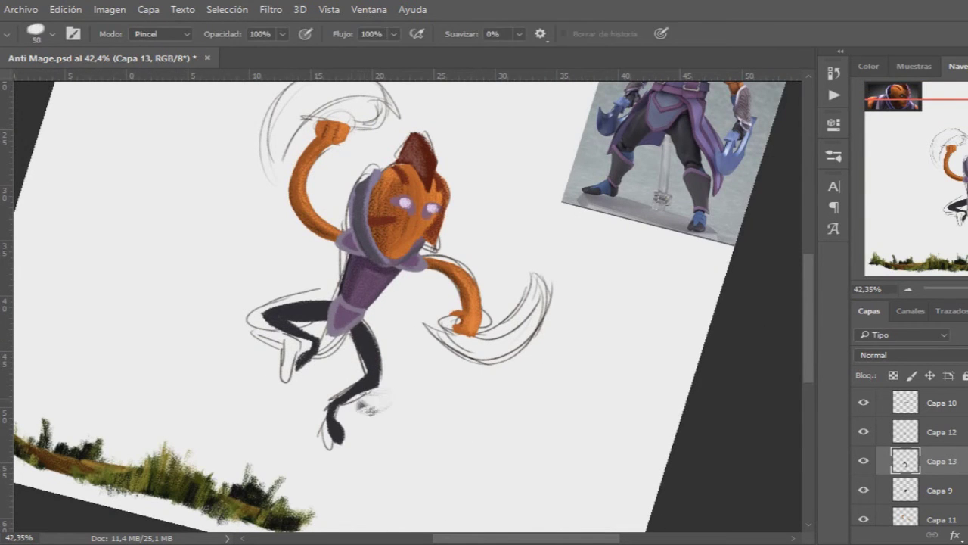
key(r)
drag(375, 423, 413, 408)
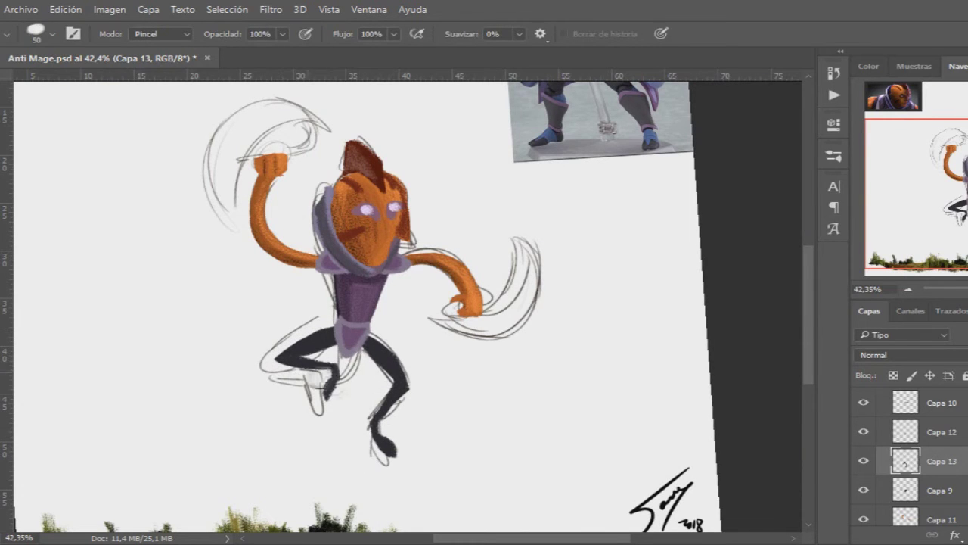
key(b)
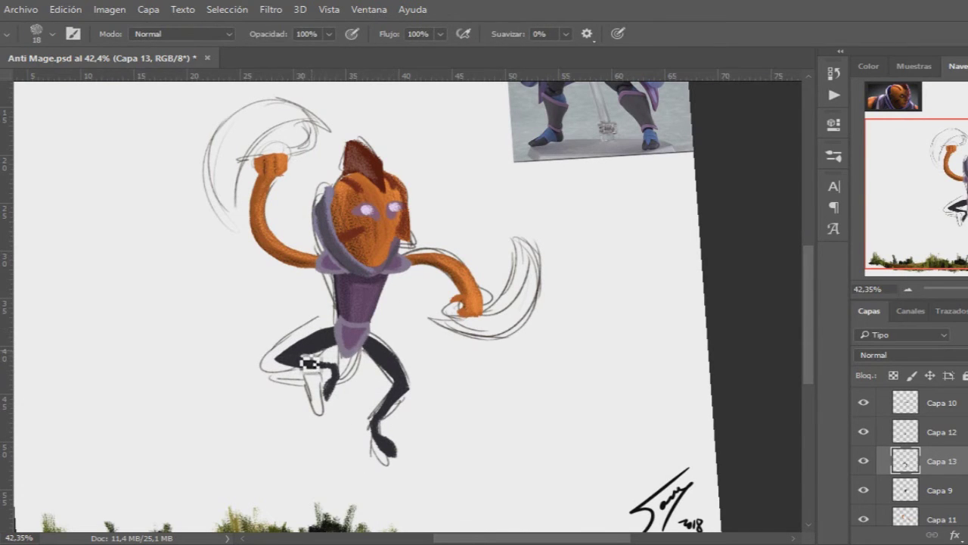
key(e)
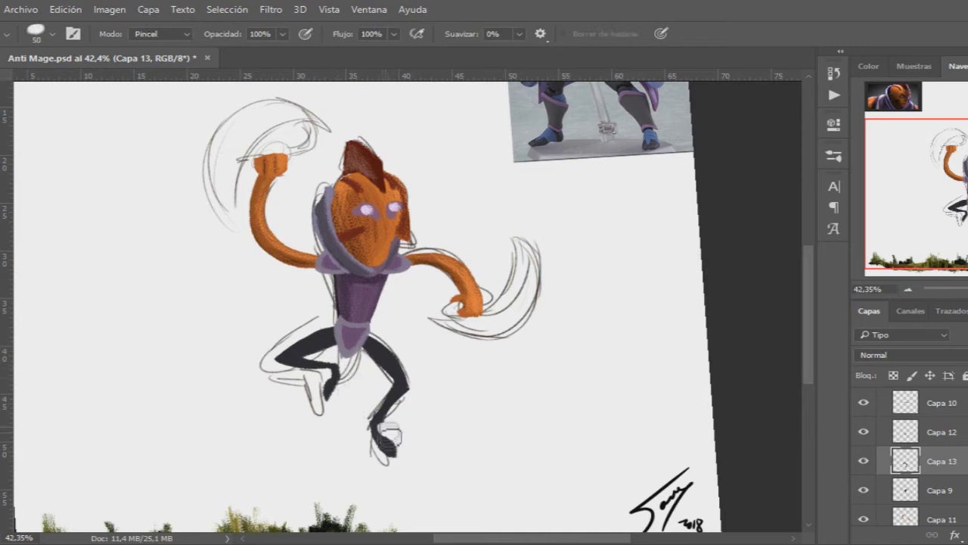
key(b)
key(e)
key(b)
key(e)
key(b)
Paint the lower left leg dark blue-violet and repaint the legs in reference-sampled tones.
drag(328, 386, 336, 375)
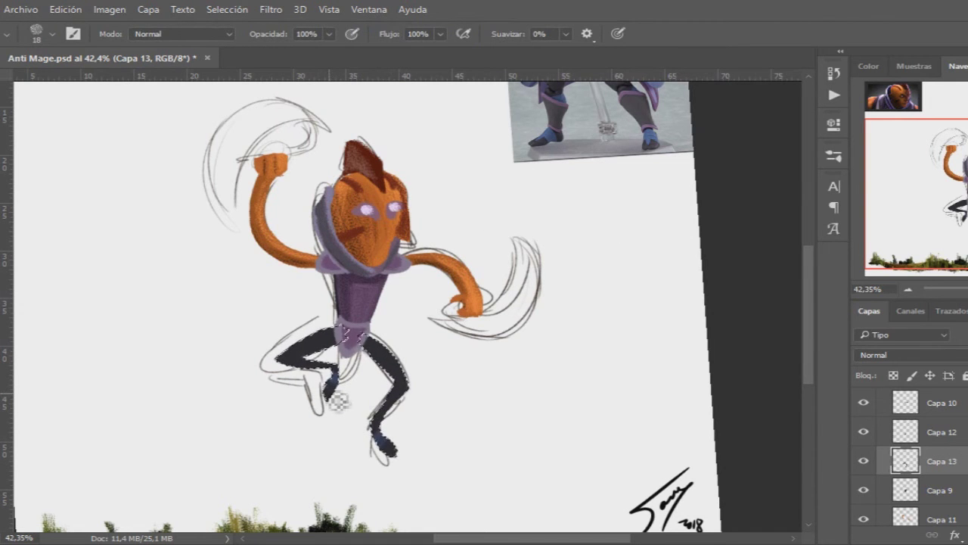
drag(474, 233, 463, 293)
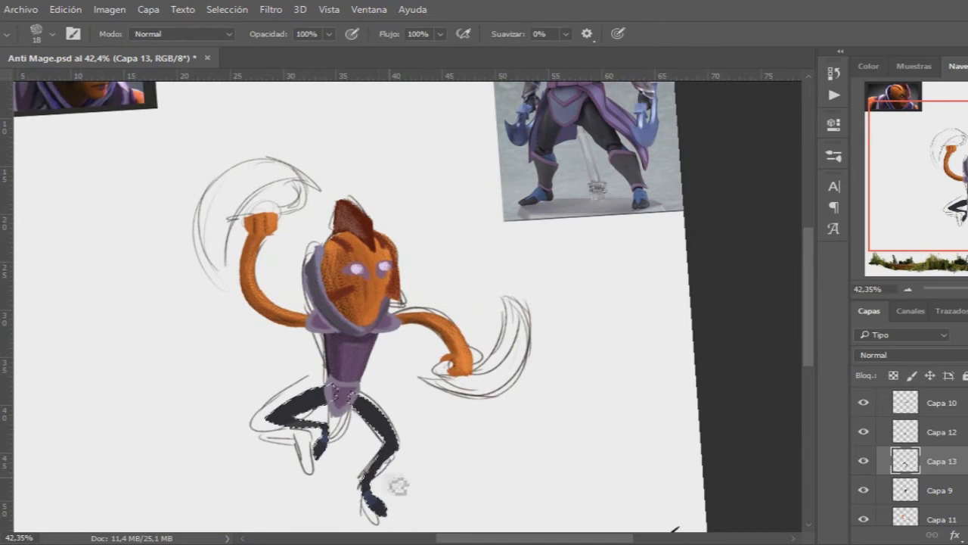
alt+click(540, 162)
drag(382, 431, 374, 506)
drag(333, 401, 287, 446)
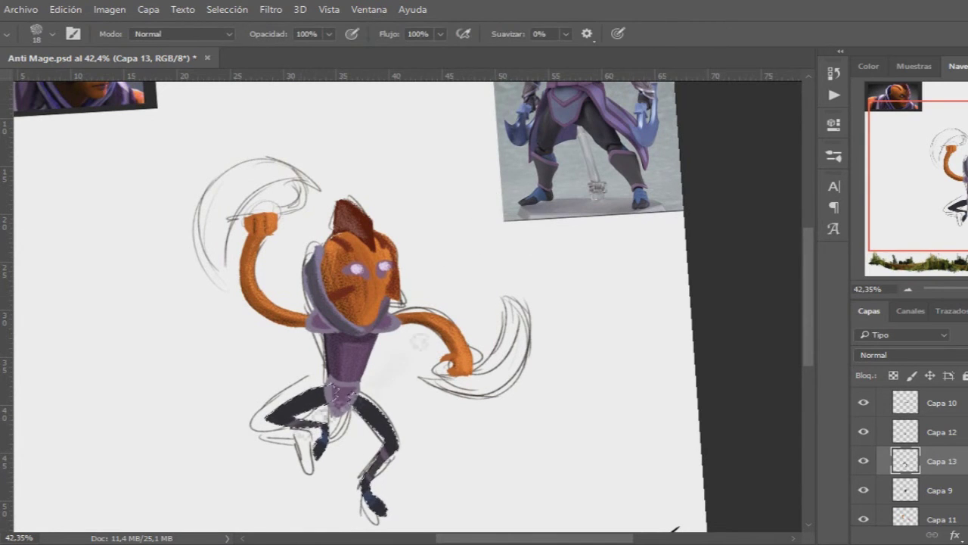
alt+click(543, 141)
drag(303, 409, 331, 424)
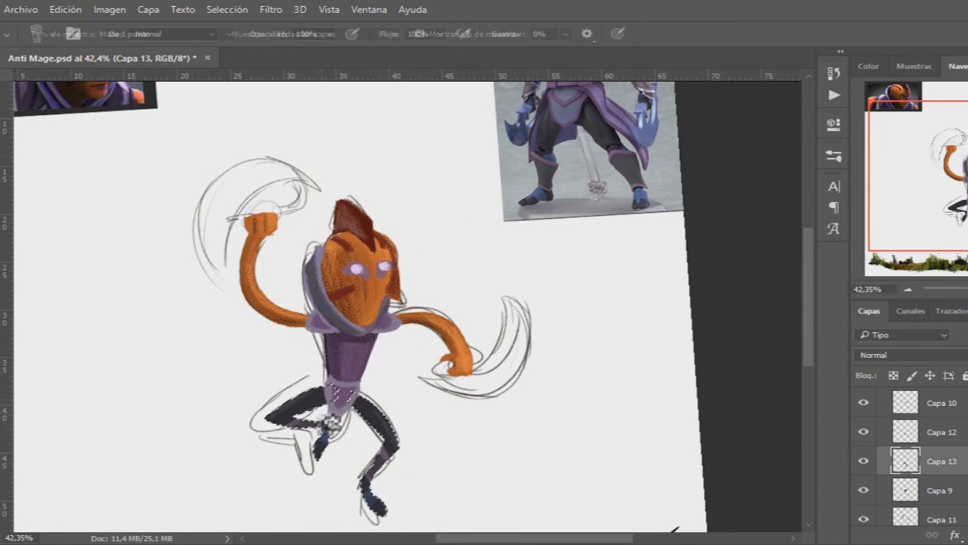
Add more reference-coloured leg strokes and light dabs on the torso, then enlarge the brush.
drag(447, 227, 438, 283)
drag(356, 435, 371, 454)
alt+click(558, 110)
drag(340, 394, 360, 446)
alt+click(546, 90)
drag(352, 397, 375, 412)
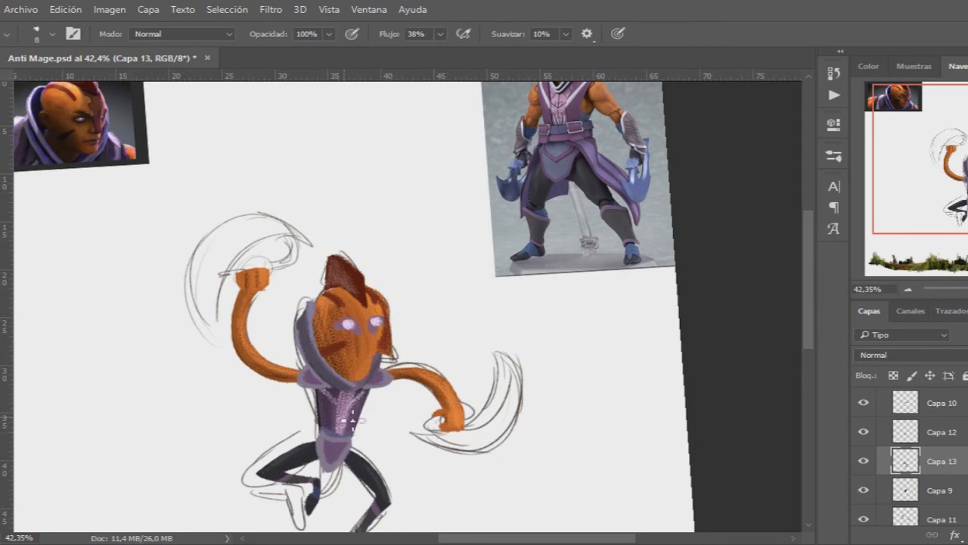
drag(546, 390, 519, 356)
key(alt+bracketleft)
key(alt+bracketleft)
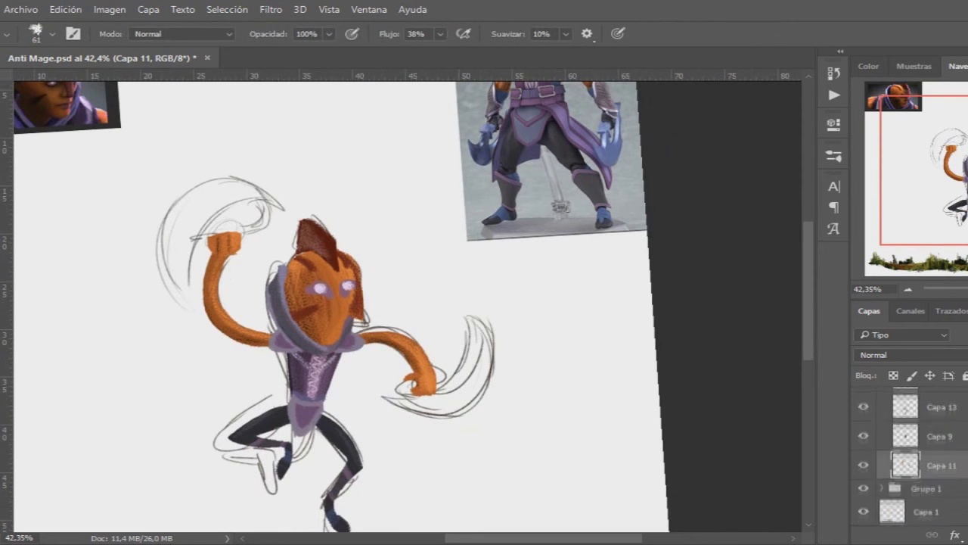
On new layer Capa 14, block in a light blue crescent blade and shade its curve.
key(ctrl+shift+alt+n)
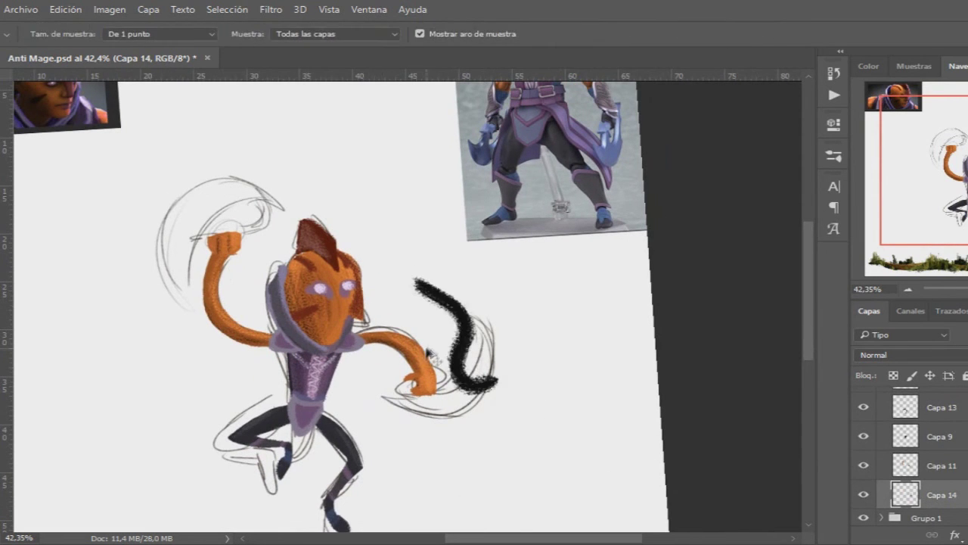
drag(477, 325, 390, 403)
drag(485, 332, 409, 409)
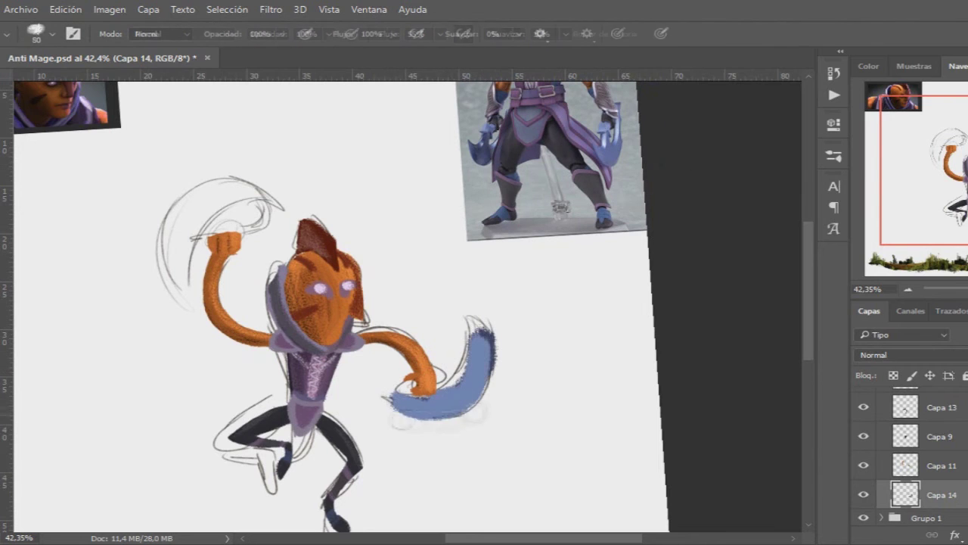
key(e)
mouse_move(473, 329)
mouse_down()
mouse_move(480, 378)
mouse_move(429, 416)
mouse_up()
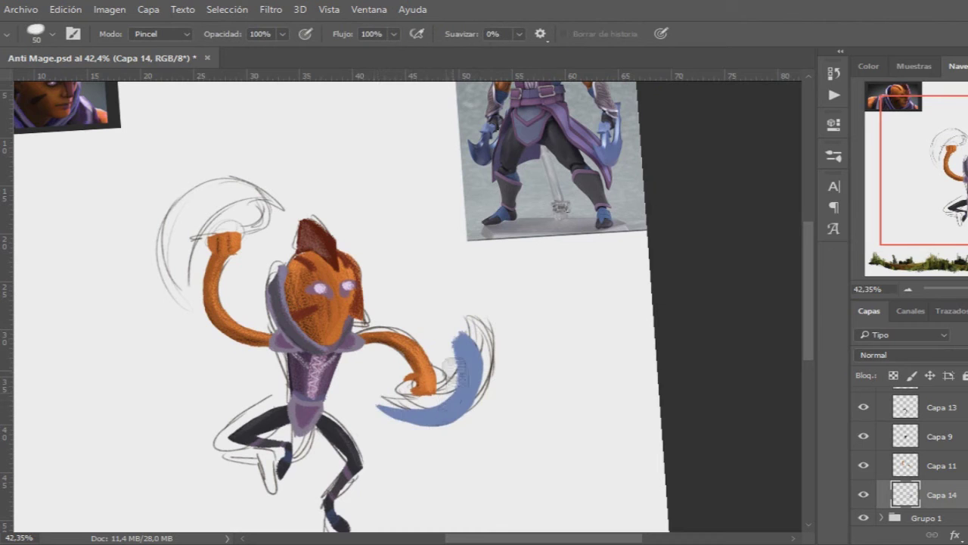
ctrl+click(905, 493)
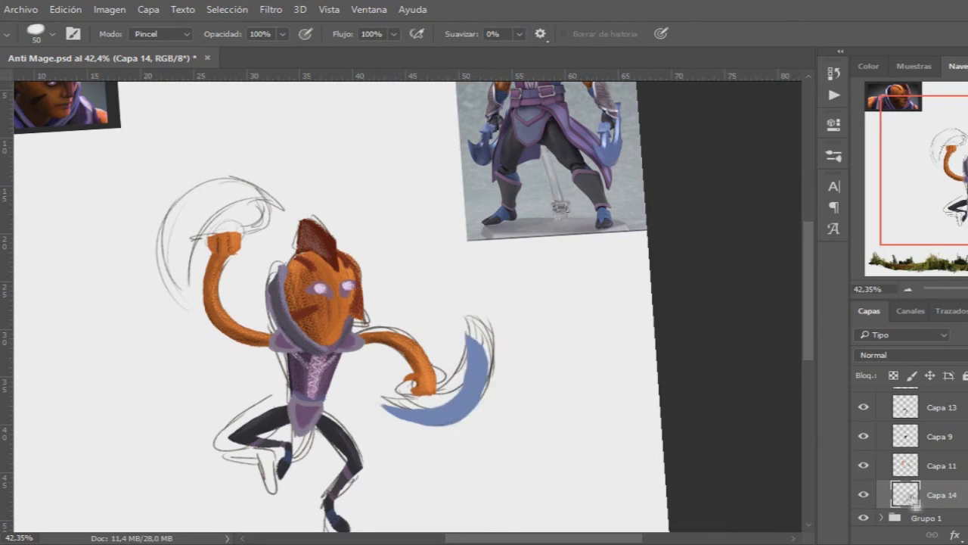
key(b)
mouse_move(476, 341)
mouse_down()
mouse_move(409, 416)
mouse_move(476, 355)
mouse_up()
alt+click(465, 396)
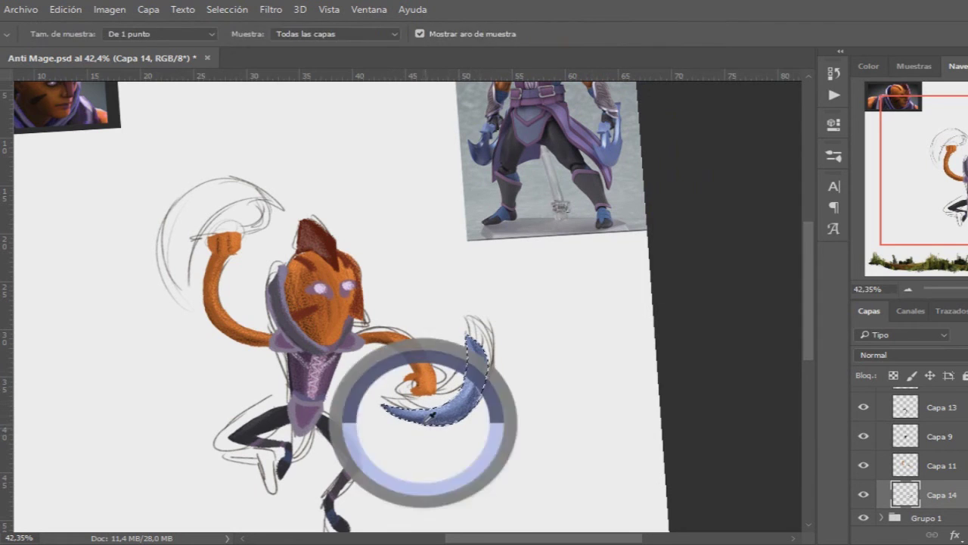
Deselect the blade and paint a dark hilt in the lowered fist on Capa 15.
key(m)
key(ctrl+d)
key(b)
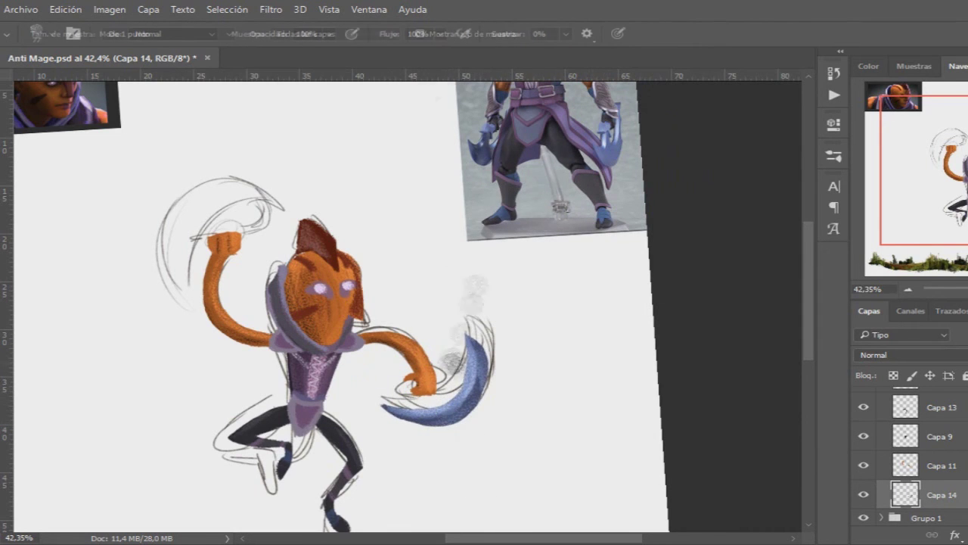
drag(363, 412, 453, 392)
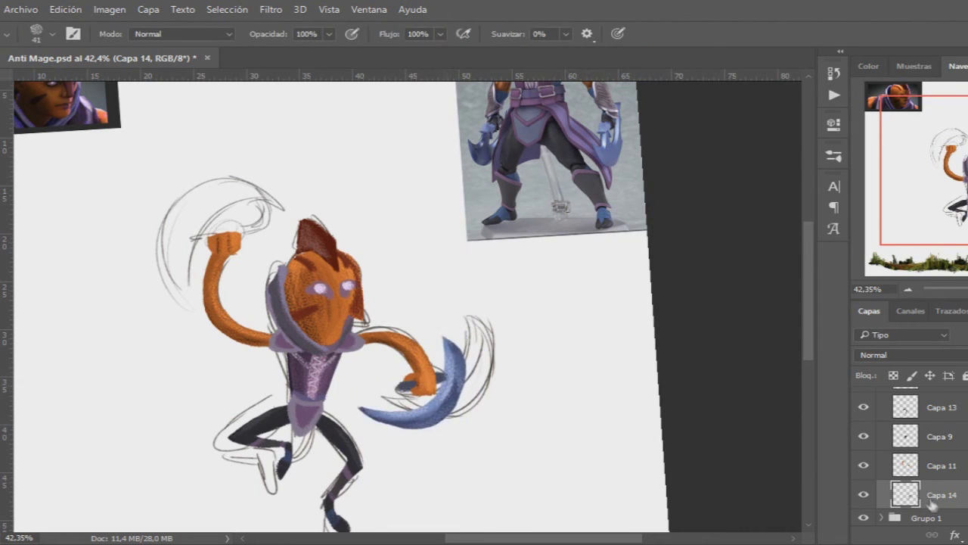
key(ctrl+z)
key(ctrl+shift+alt+n)
drag(465, 374, 428, 382)
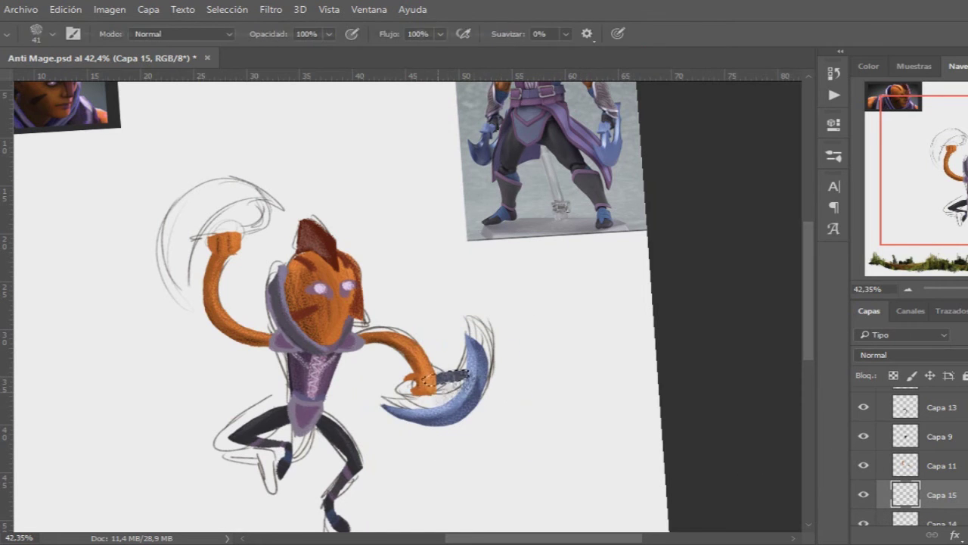
Duplicate the blade and rotate the copy into the raised fist.
key(l)
drag(378, 413, 382, 409)
key(ctrl+j)
key(ctrl+t)
mouse_move(424, 378)
mouse_down()
mouse_move(274, 233)
mouse_move(308, 199)
mouse_up()
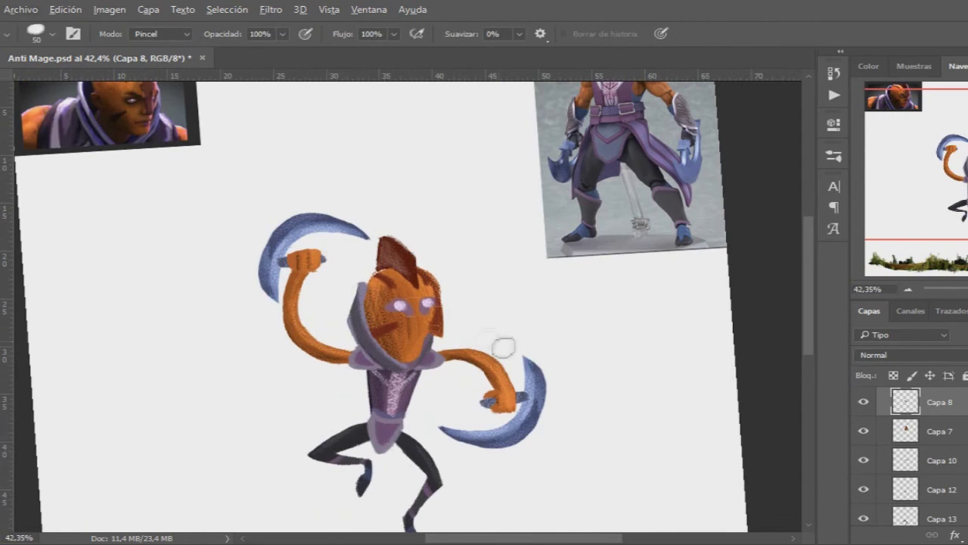
Paint brown strokes on the lower layer and tilt the whole character about 8.6°.
click(938, 431)
key(b)
drag(433, 314, 440, 333)
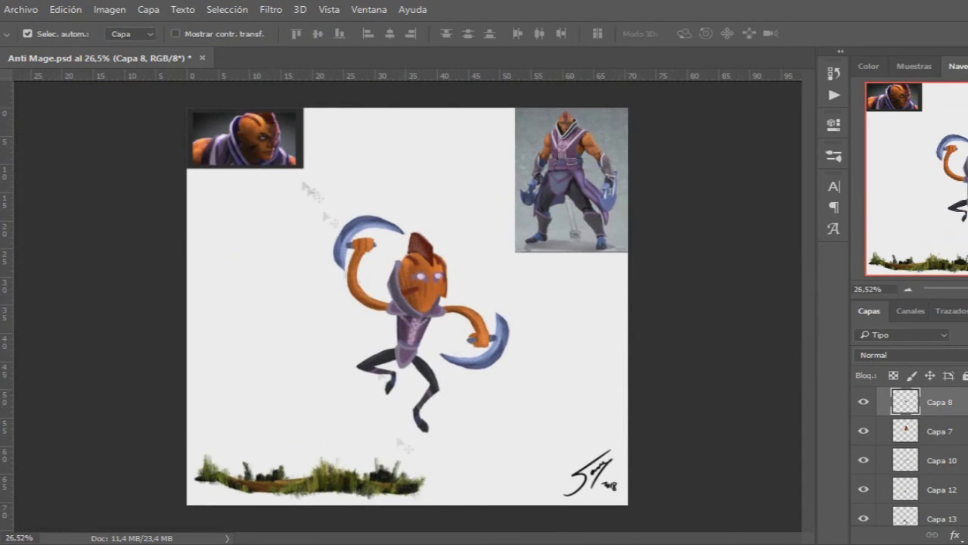
key(ctrl+t)
drag(508, 183, 520, 197)
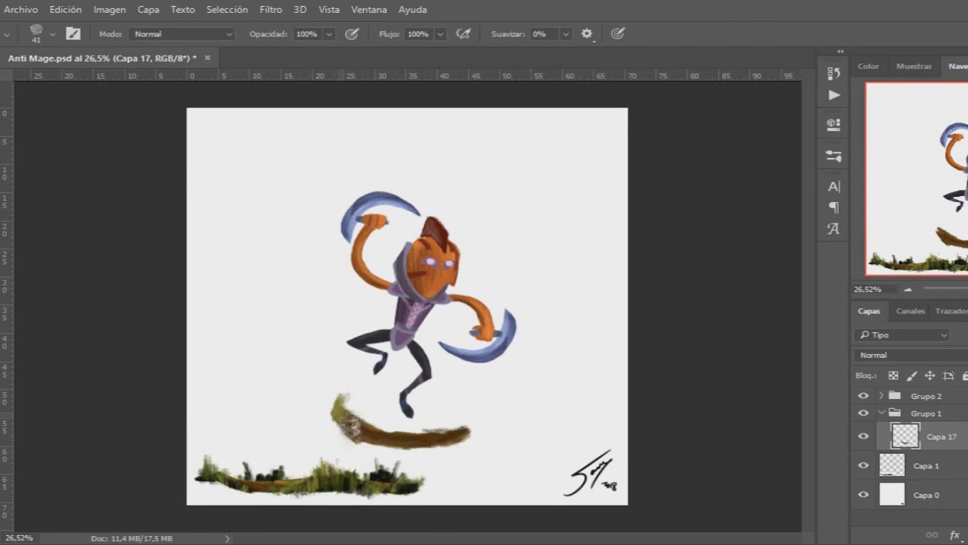
Sample the platform and grass colours, delete the bottom grass layer, and add Capa 18.
alt+click(371, 458)
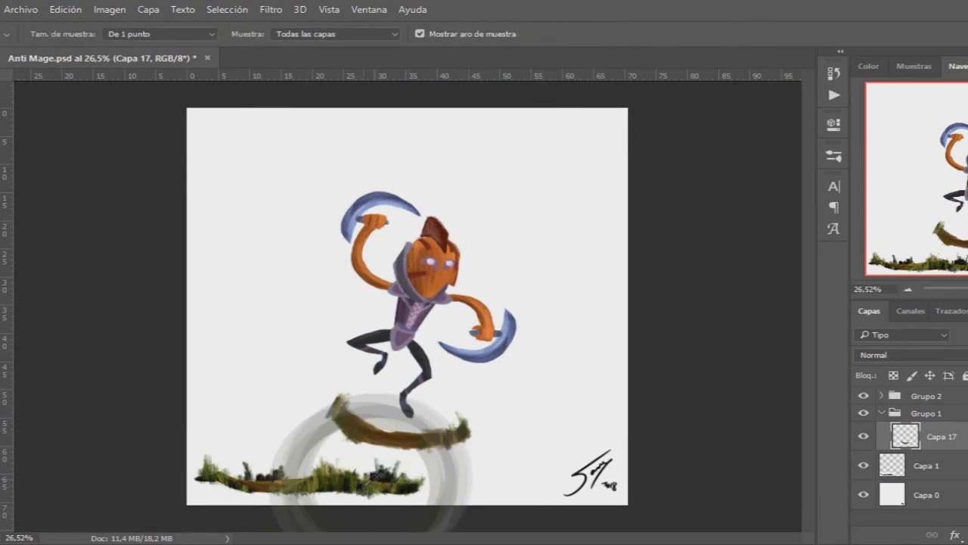
alt+click(306, 466)
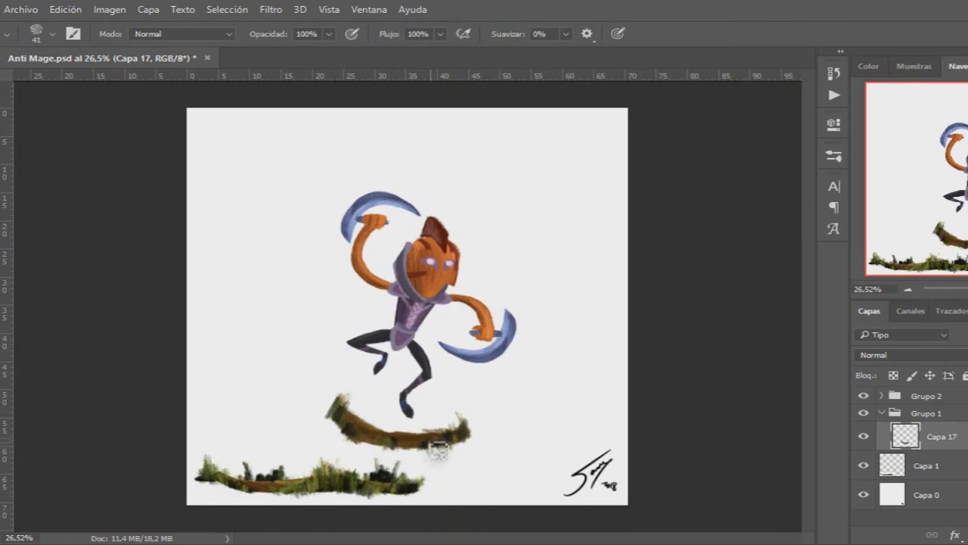
key(v)
click(938, 465)
key(Delete)
key(ctrl+shift+alt+n)
Add Capa 19 for shard shadows below the lilac shards, with the shard pixels selected.
key(b)
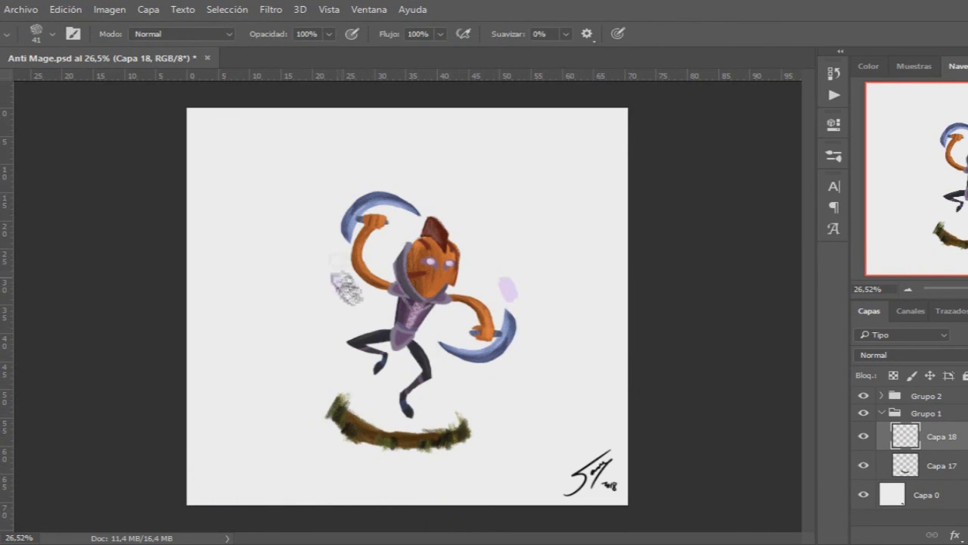
key(ctrl+shift+alt+n)
key(w)
click(543, 322)
key(b)
key(ctrl+bracketright)
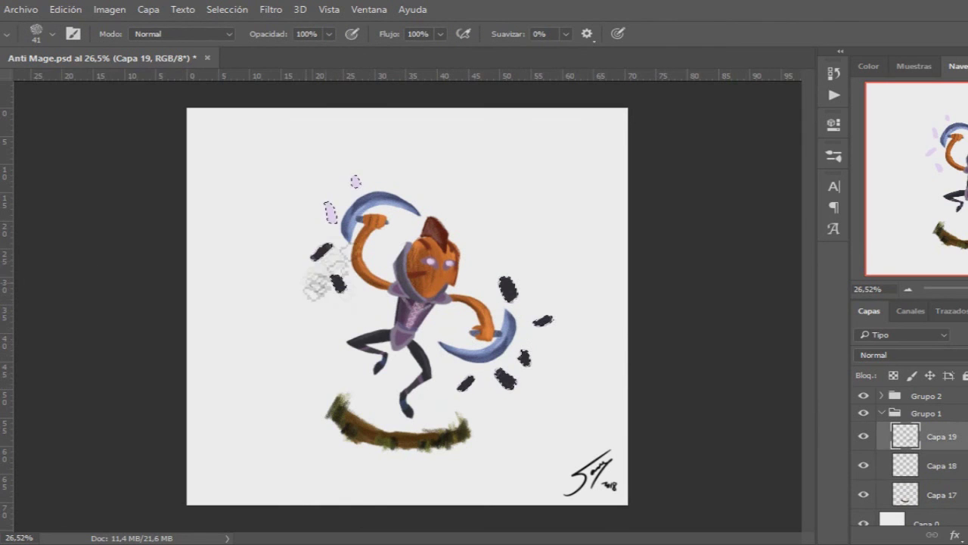
drag(960, 482, 958, 480)
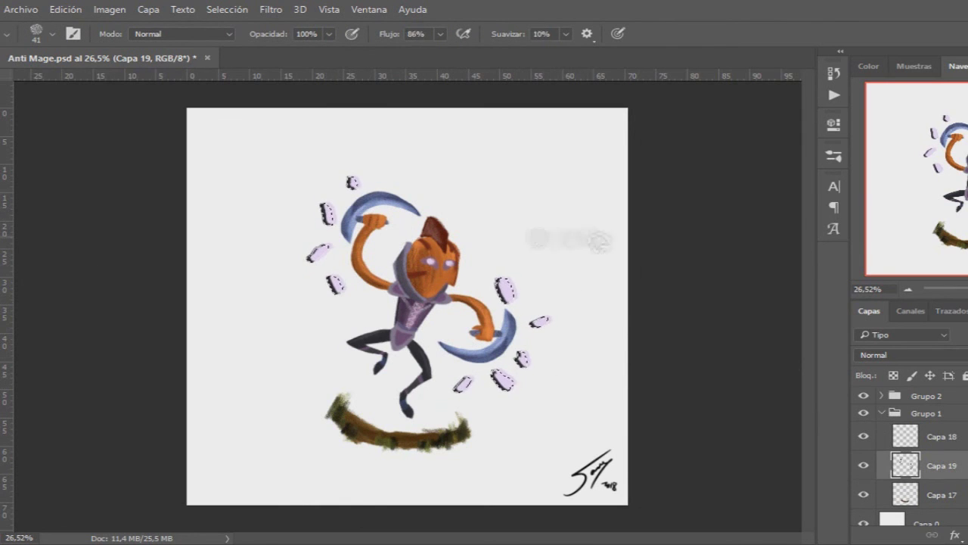
Merge the shadow layer down into the shards layer and reselect the shards for final touches.
key(m)
key(ctrl+d)
key(ctrl+e)
key(ctrl+t)
key(Escape)
key(b)
key(ctrl+shift+d)
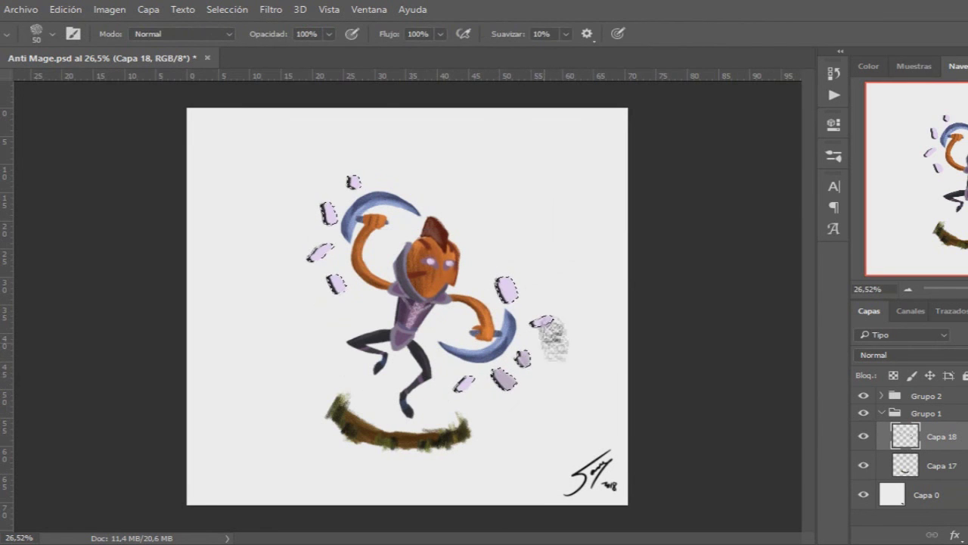
key(m)
key(ctrl+d)
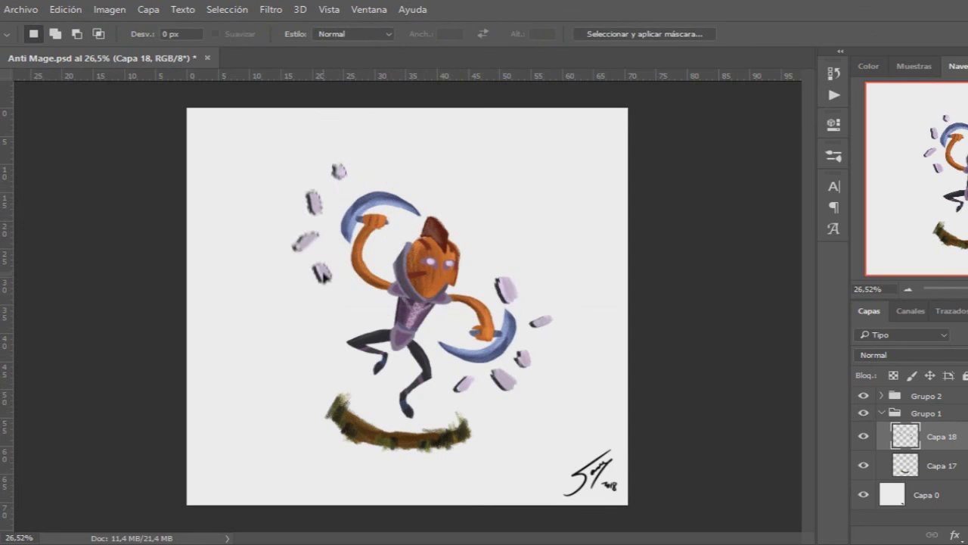
Shift and rotate the right-hand shards, then tilt the upper-left shards about 39.5° above the blade.
drag(535, 394, 519, 387)
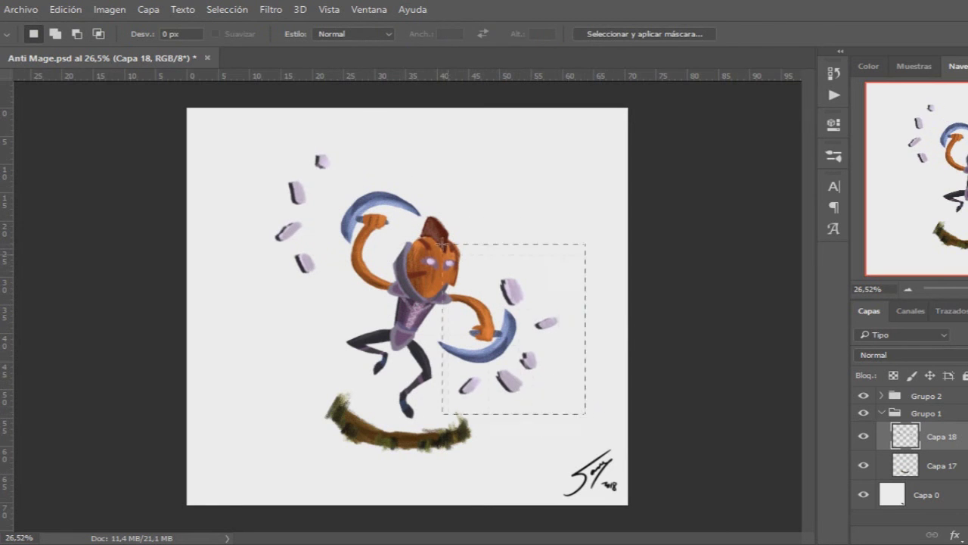
key(ctrl+t)
drag(435, 237, 454, 226)
key(Return)
drag(268, 148, 337, 276)
key(ctrl+t)
drag(356, 132, 446, 191)
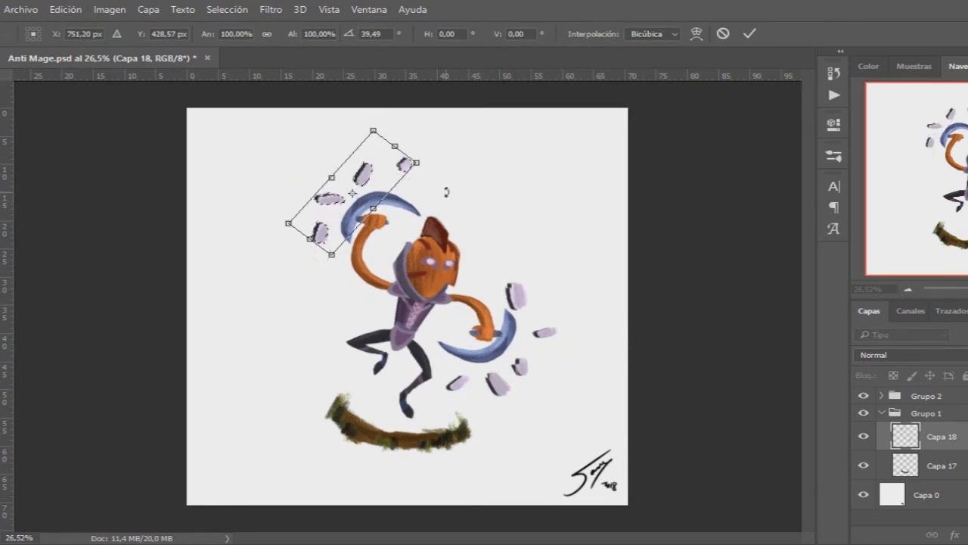